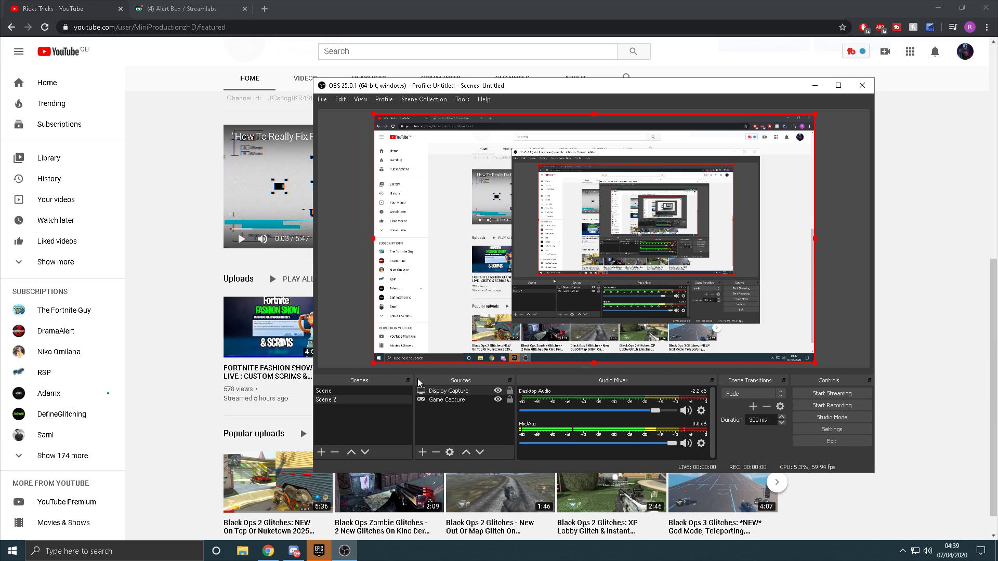
# Preview Scene, return to Scene 2, then view Stream settings with YouTube / YouTube Gaming kept
pyautogui.click(375, 391)
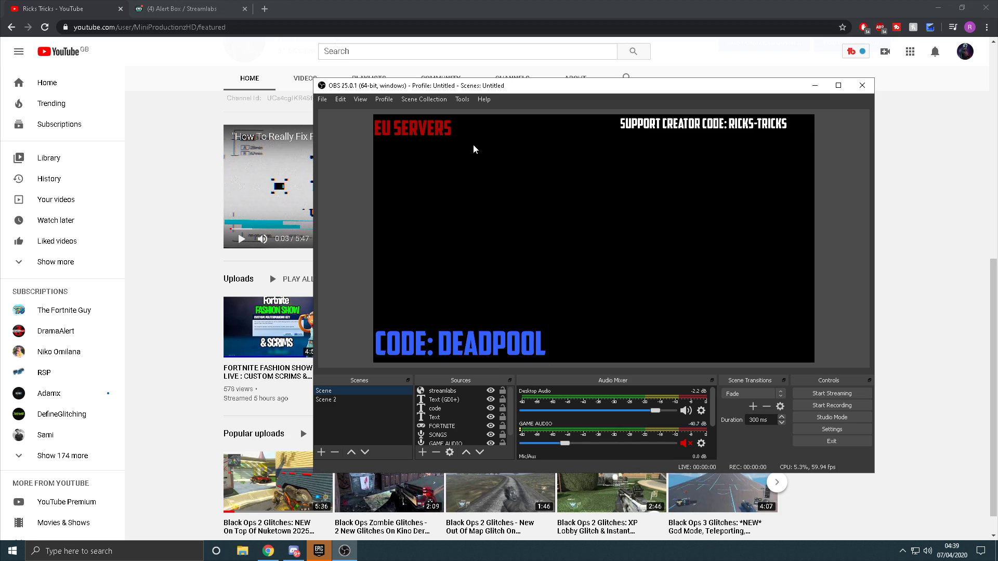
pyautogui.click(340, 400)
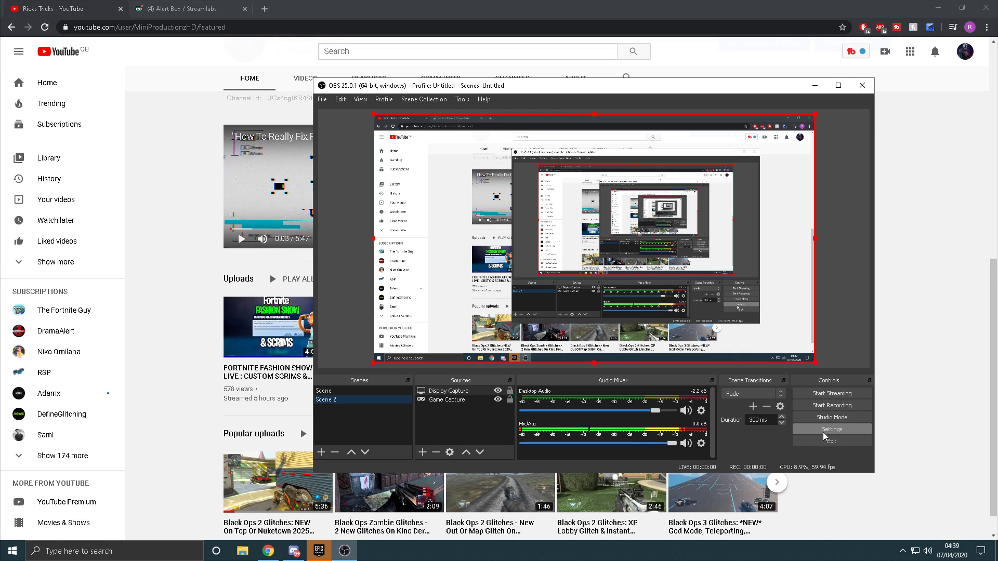
pyautogui.click(836, 431)
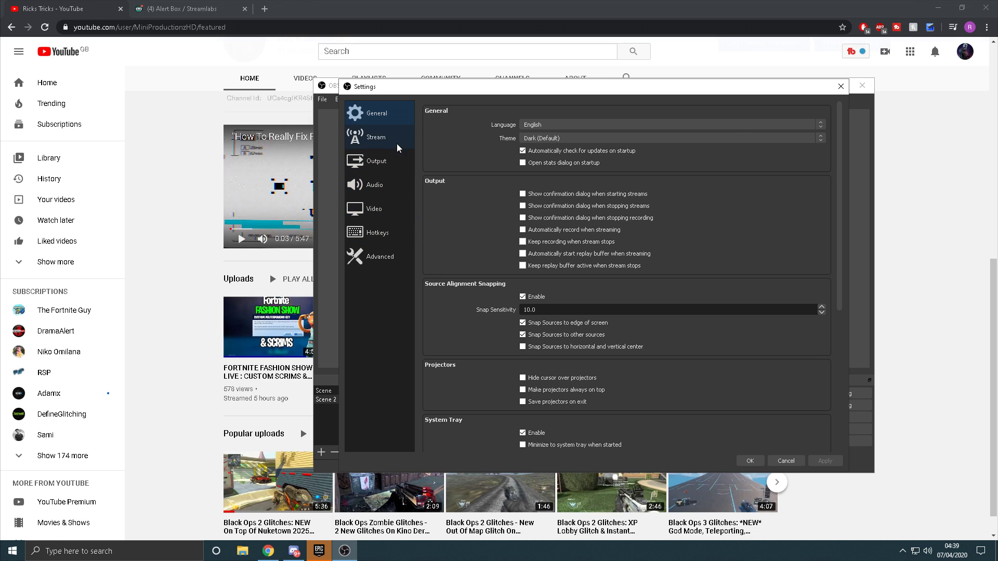
pyautogui.click(375, 140)
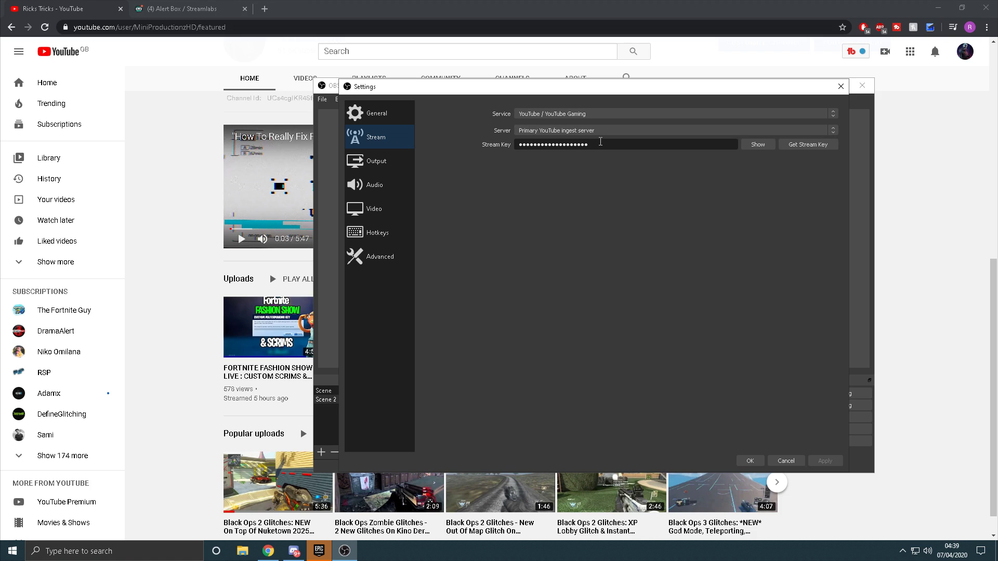
pyautogui.click(537, 115)
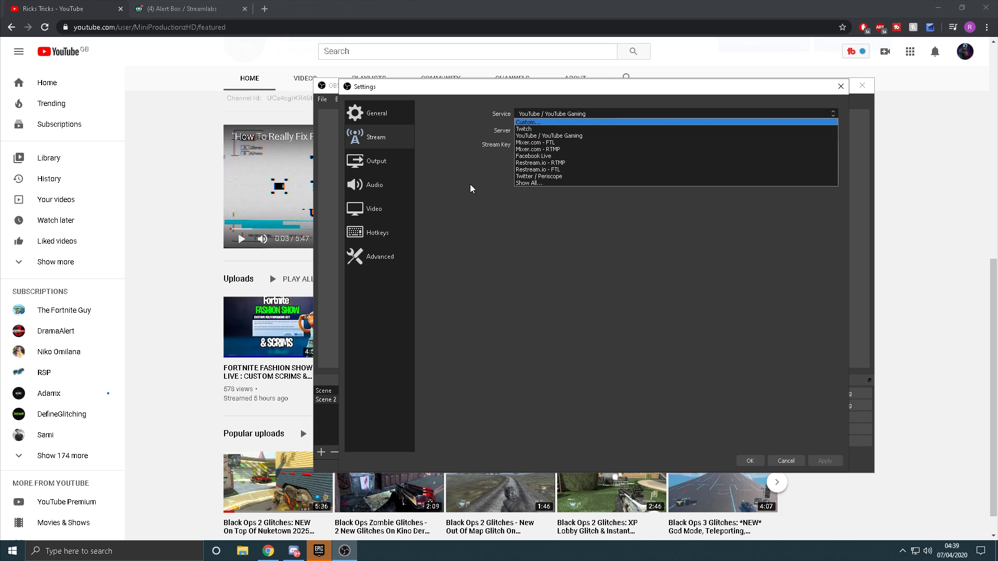
pyautogui.click(458, 170)
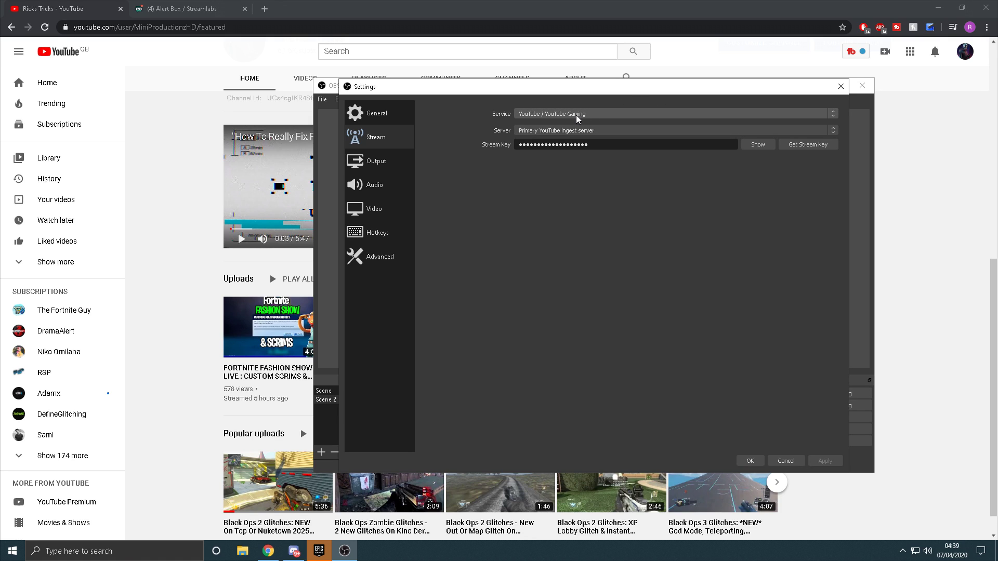
# Keep Output Mode on Advanced with NVIDIA NVENC H.264 (new) as the streaming encoder
pyautogui.click(382, 162)
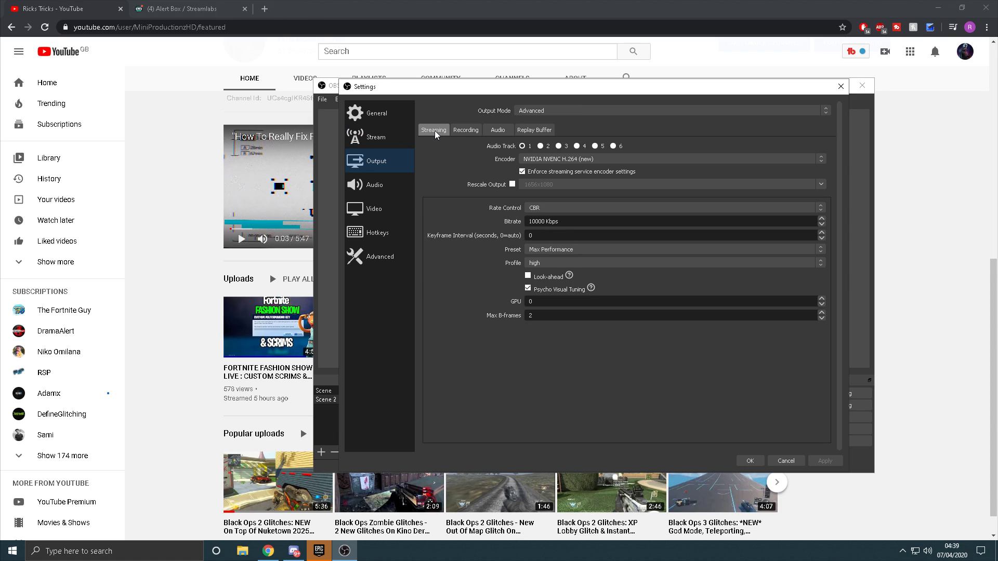
pyautogui.click(553, 110)
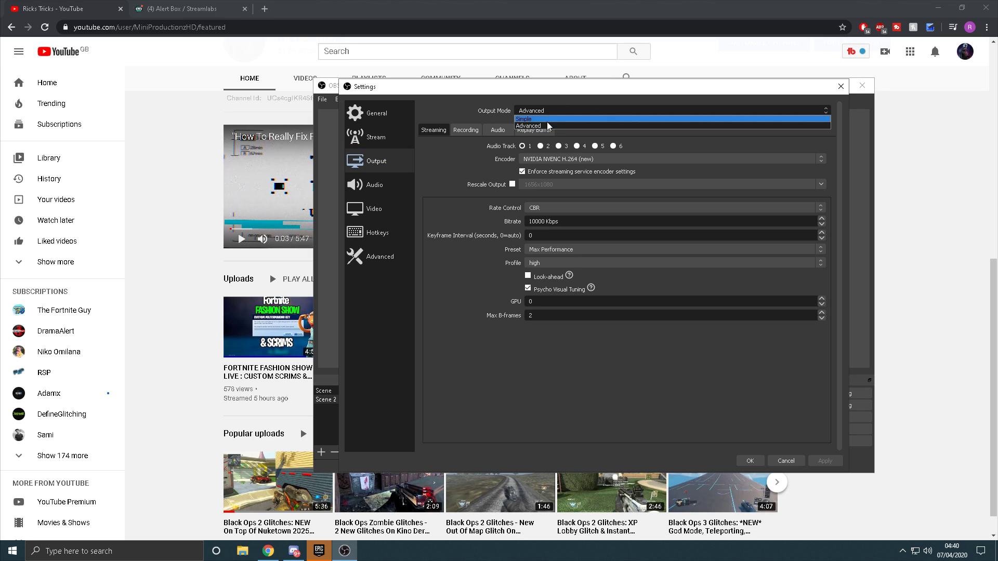
pyautogui.click(546, 126)
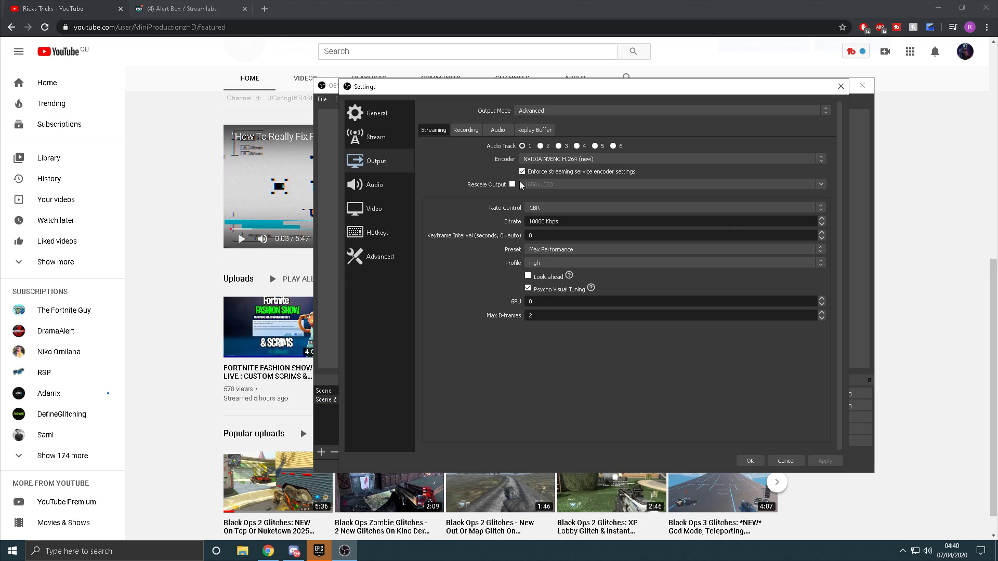
pyautogui.click(544, 160)
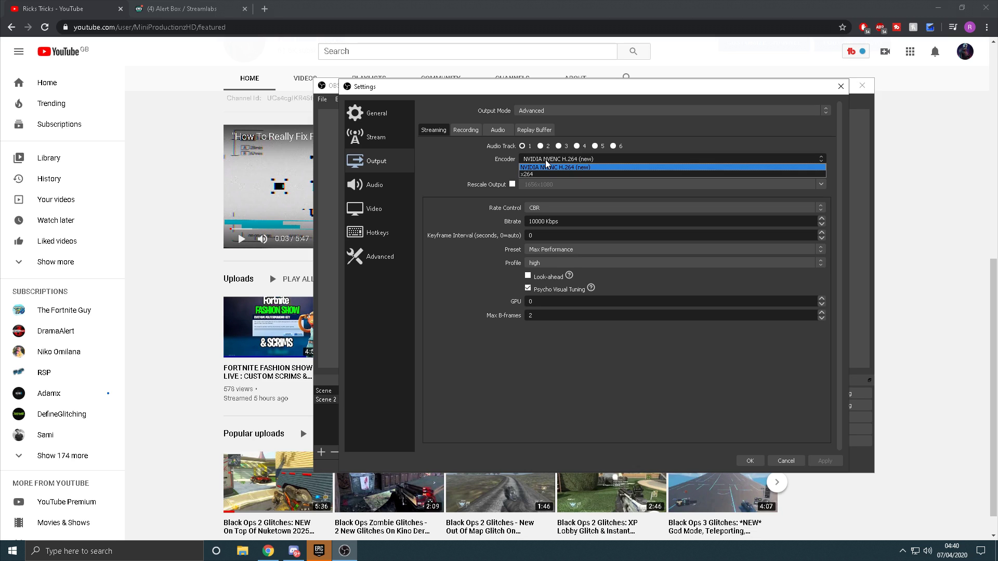
pyautogui.click(592, 166)
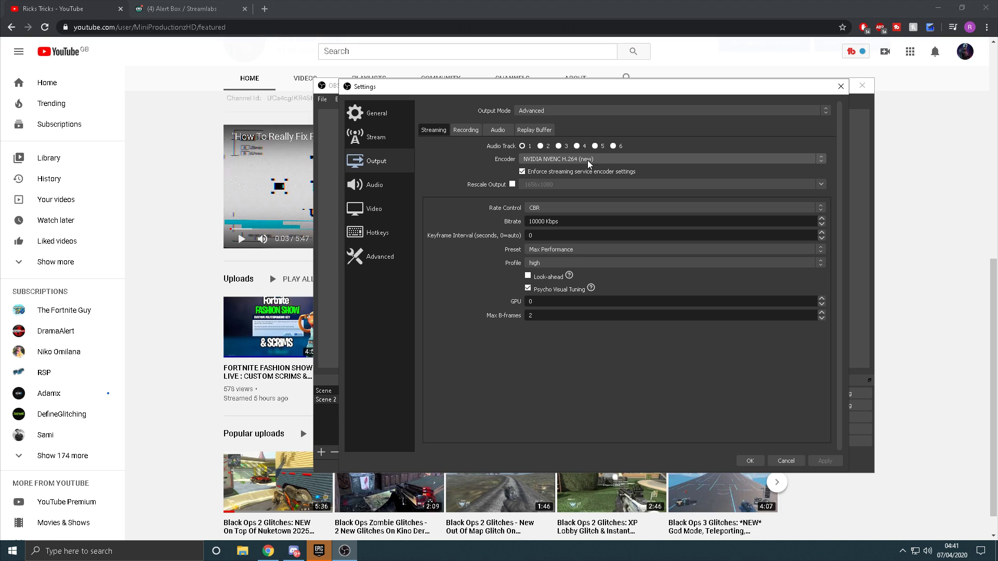
# Compare x264, restore NVIDIA NVENC H.264 (new), and select the 10000 Kbps bitrate for editing
pyautogui.click(588, 160)
pyautogui.click(567, 173)
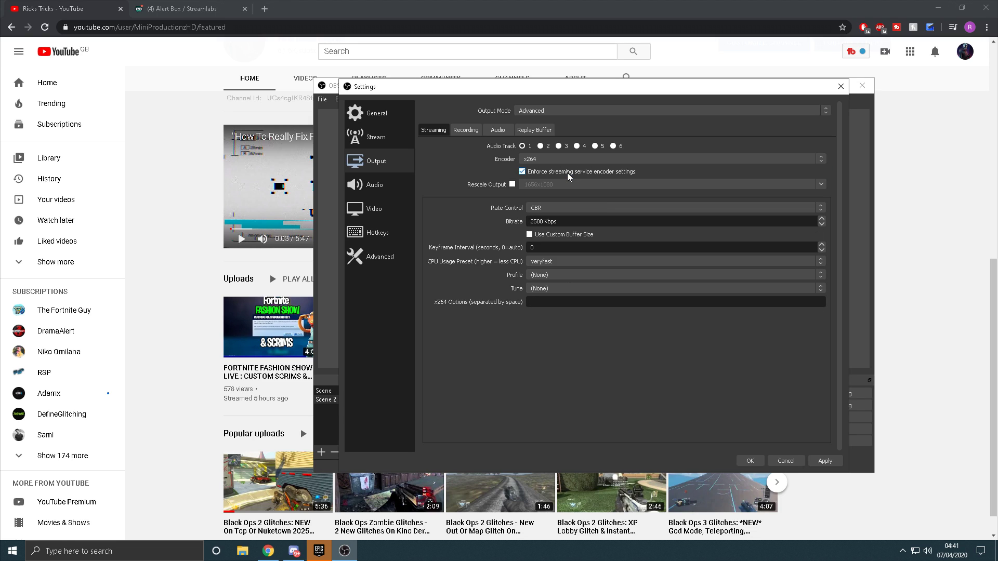
pyautogui.click(563, 155)
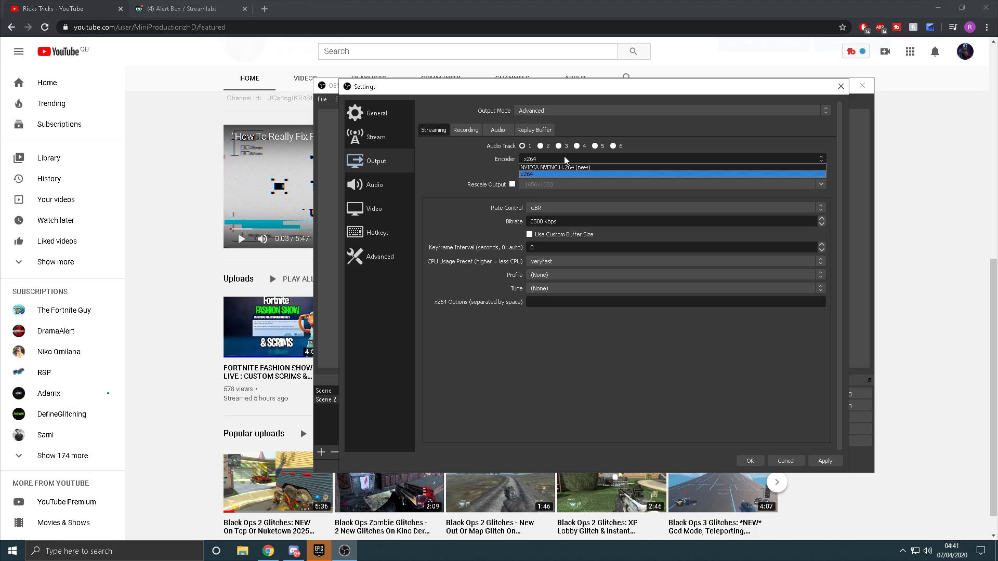
pyautogui.click(562, 164)
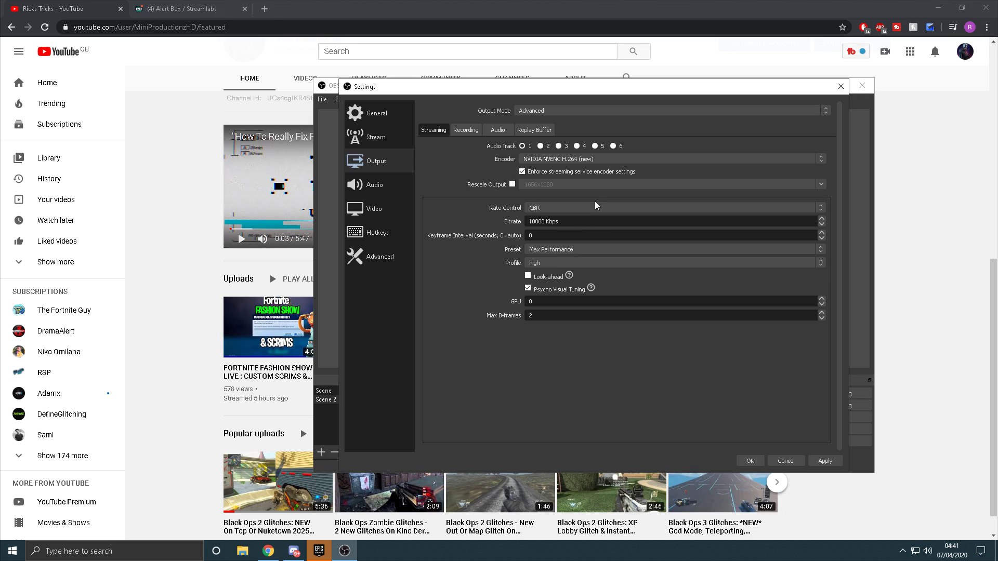
pyautogui.doubleClick(574, 222)
pyautogui.click(563, 220)
pyautogui.click(567, 251)
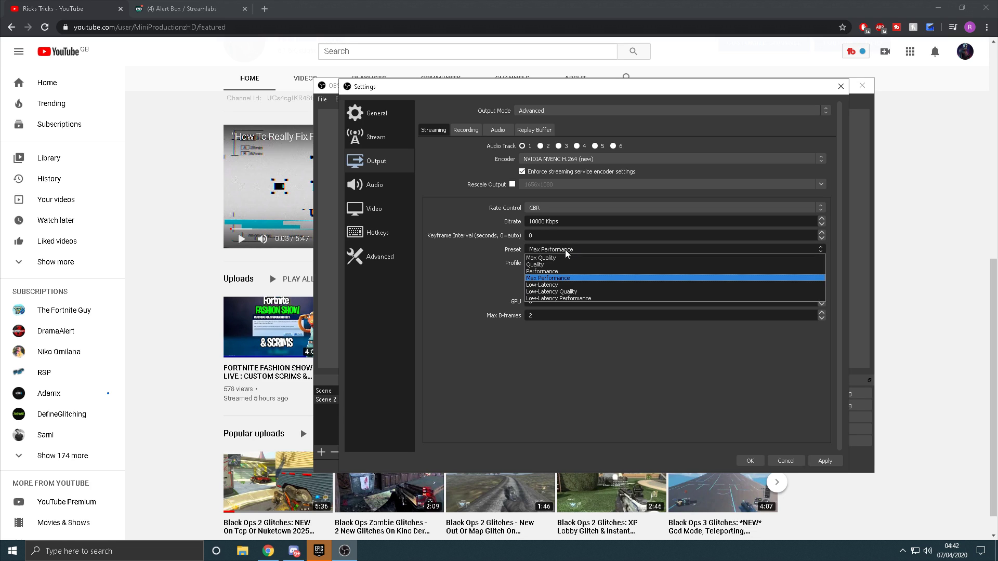
pyautogui.click(560, 276)
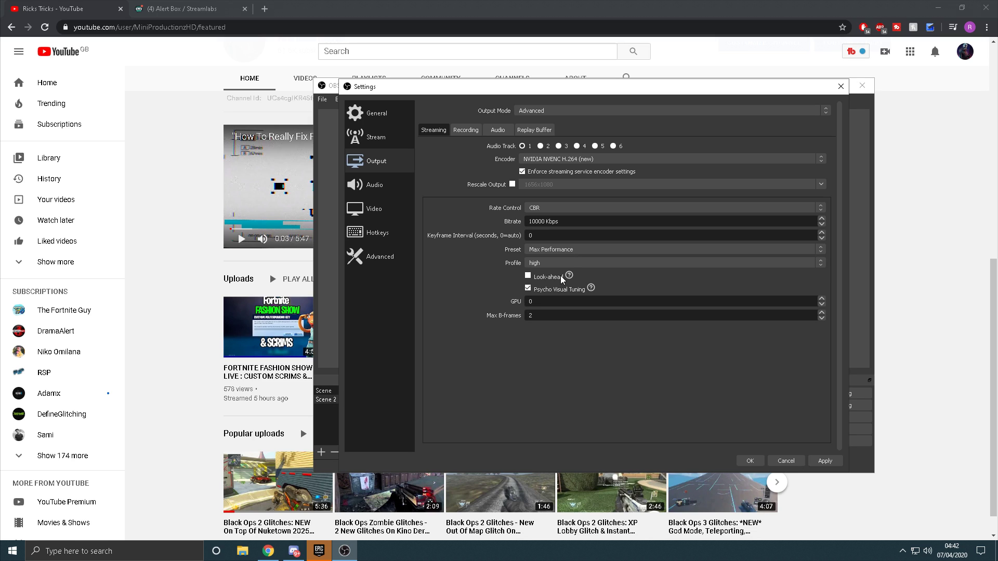
pyautogui.click(576, 249)
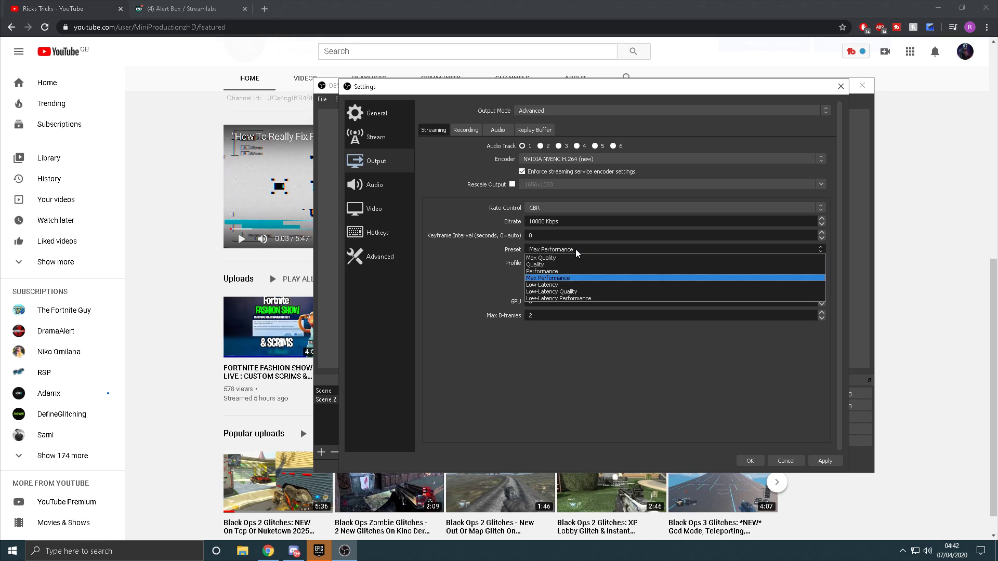
pyautogui.click(548, 279)
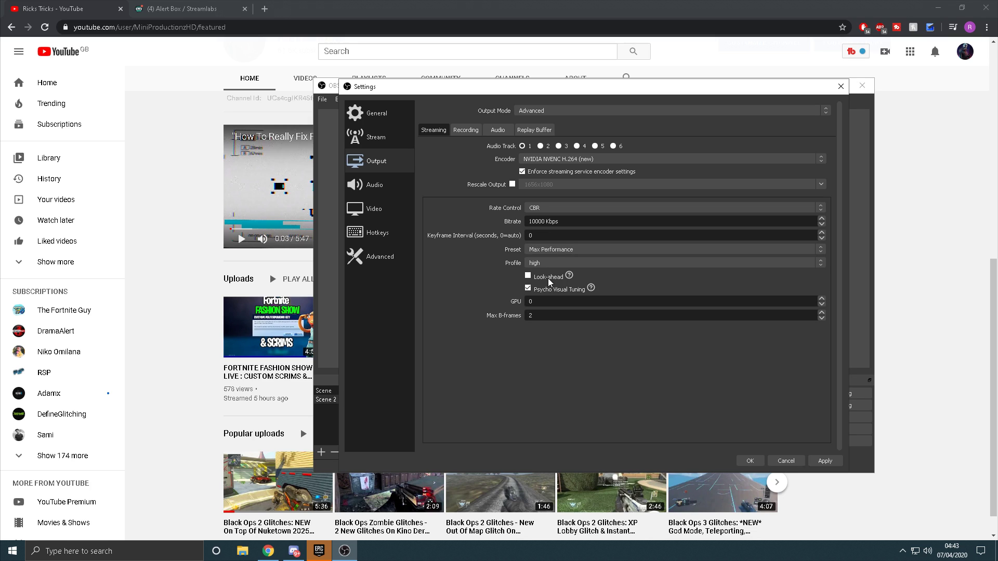
pyautogui.click(567, 249)
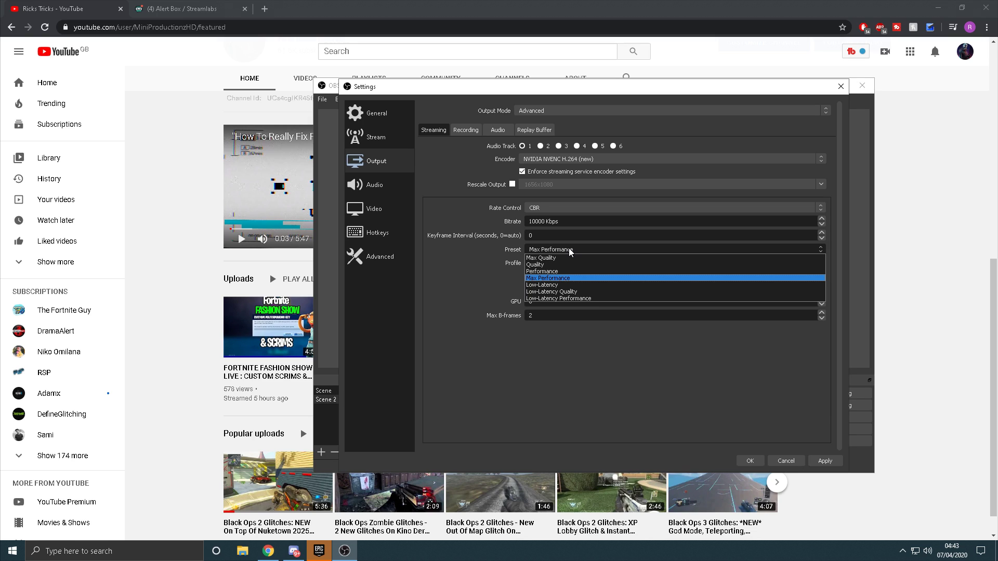
pyautogui.click(552, 278)
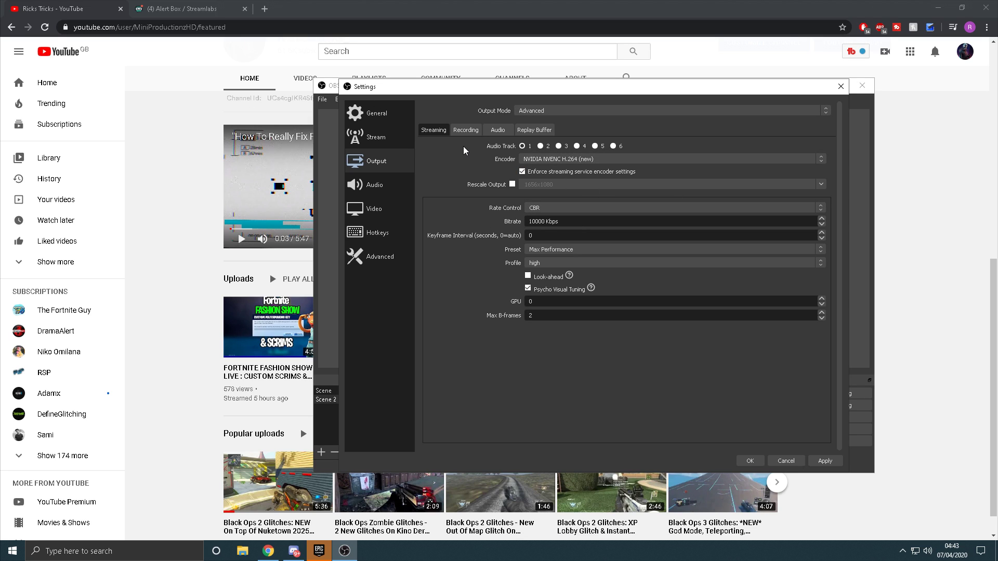
# Check the Recording tab and keep NVIDIA NVENC H.264 (new) as its encoder
pyautogui.click(465, 130)
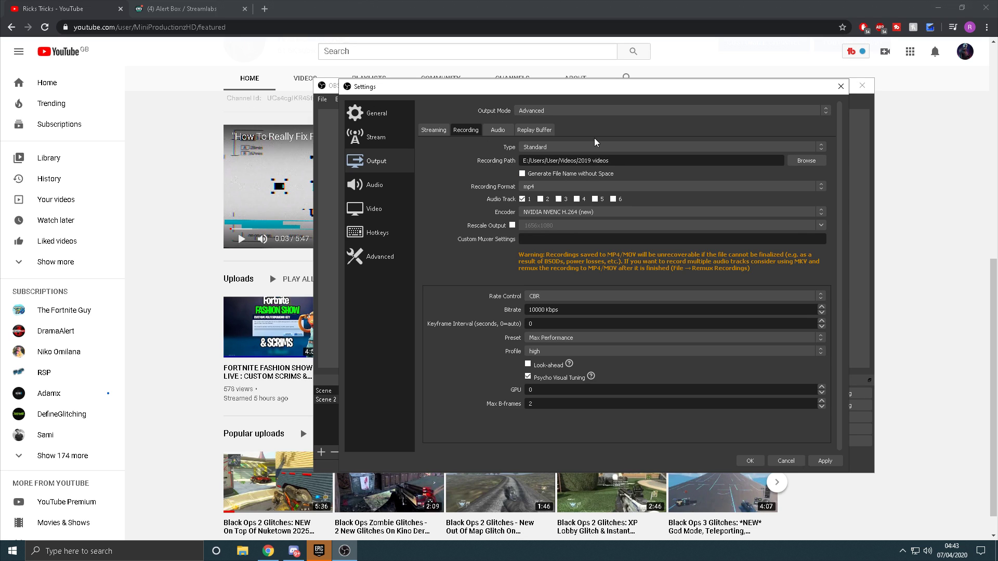
pyautogui.click(593, 211)
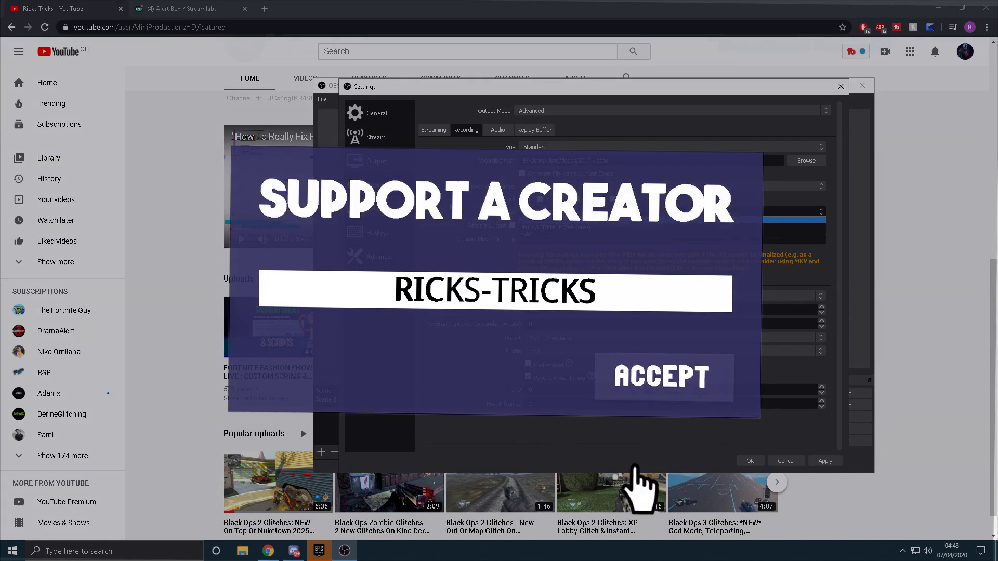
pyautogui.click(448, 201)
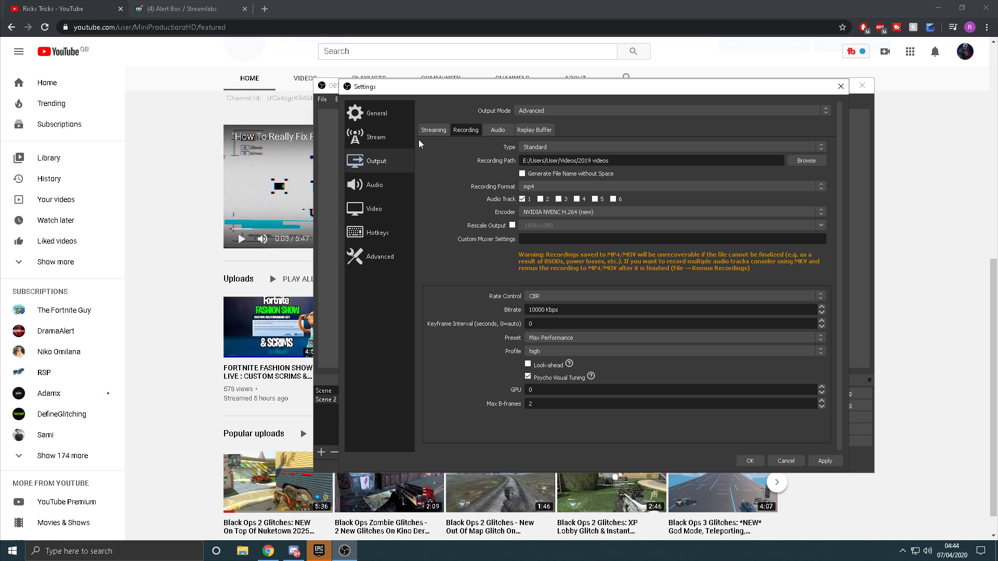
# Change the Video settings' Common FPS Values from 59.94 to 30
pyautogui.click(392, 211)
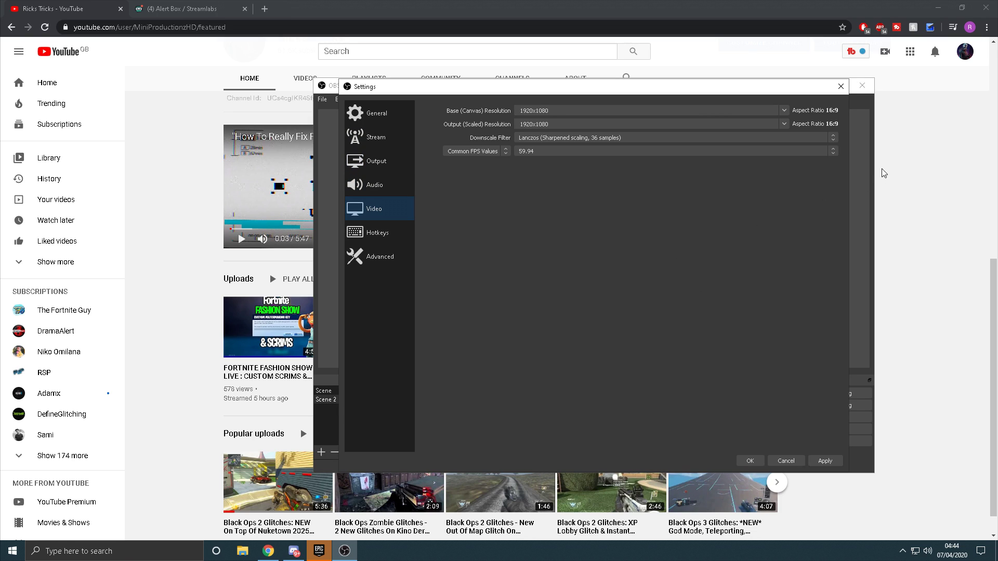
pyautogui.click(796, 147)
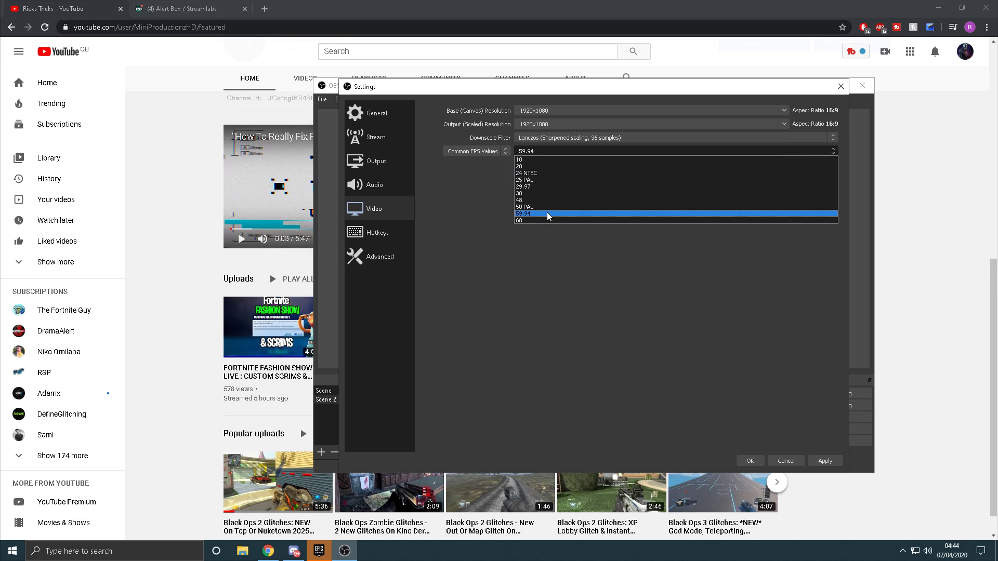
pyautogui.click(469, 226)
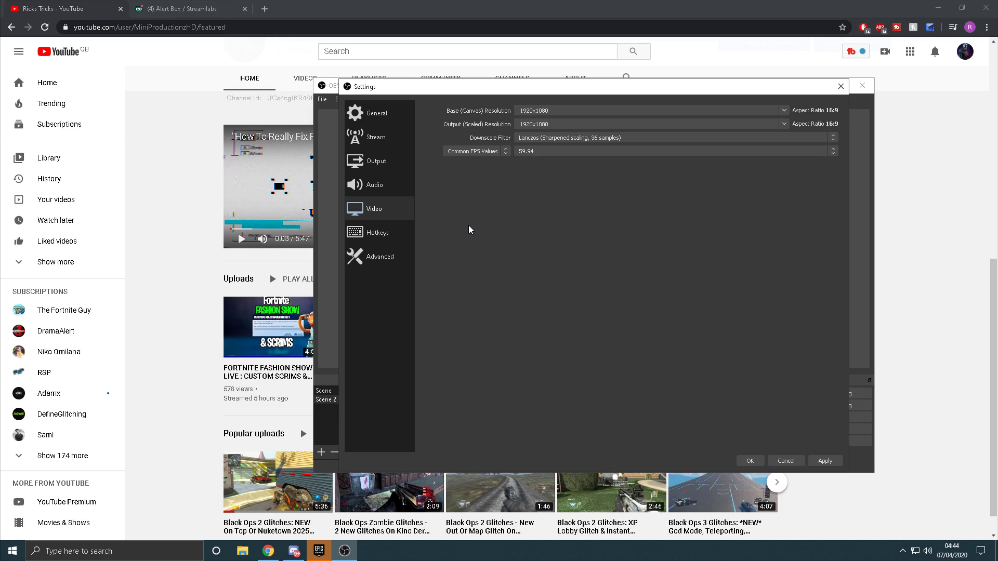
pyautogui.click(788, 151)
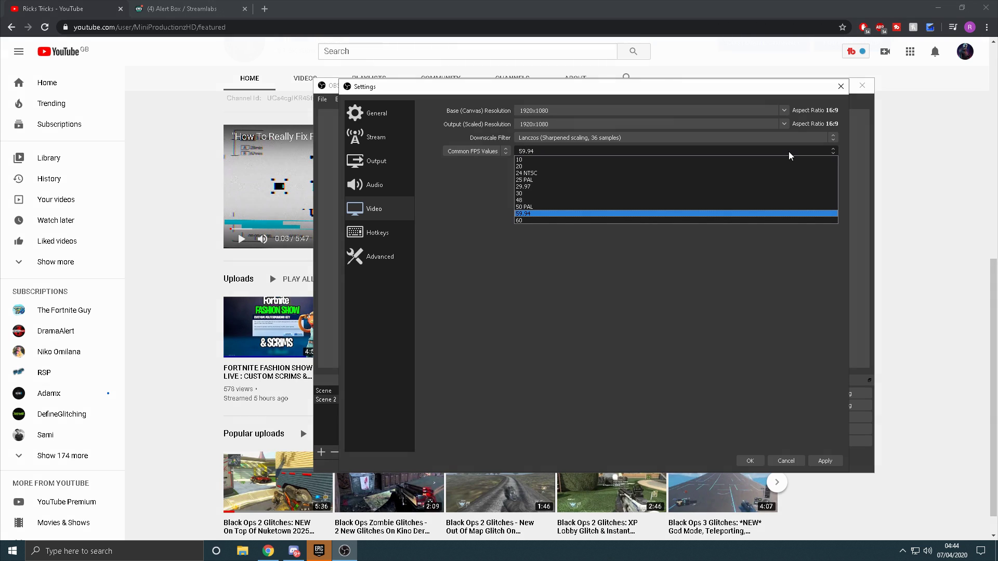
pyautogui.click(541, 192)
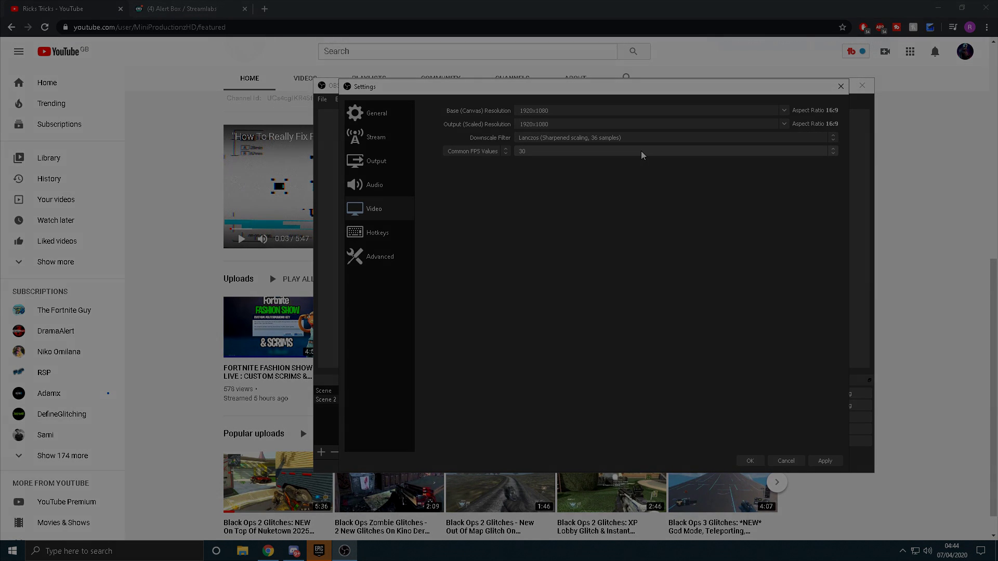
pyautogui.click(640, 151)
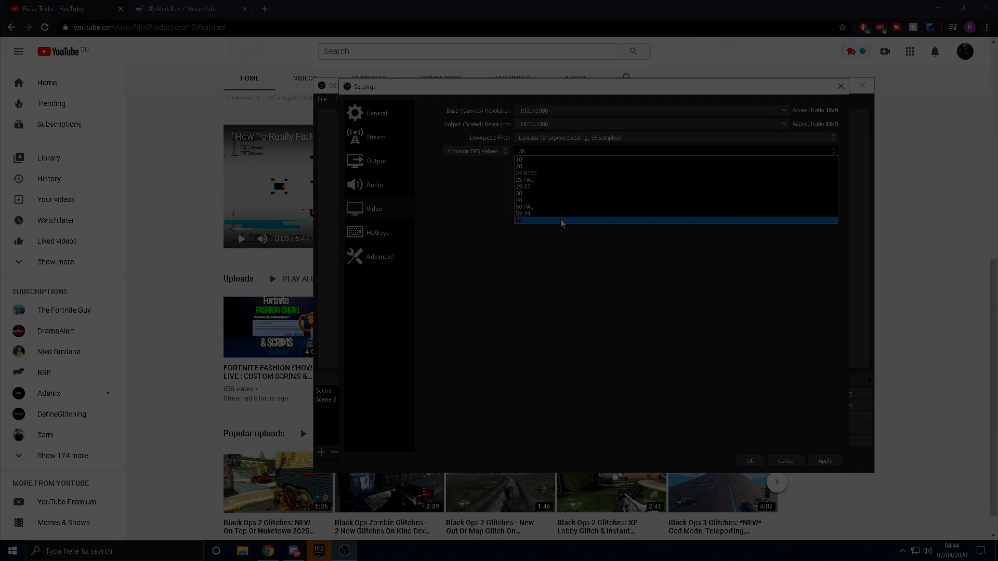